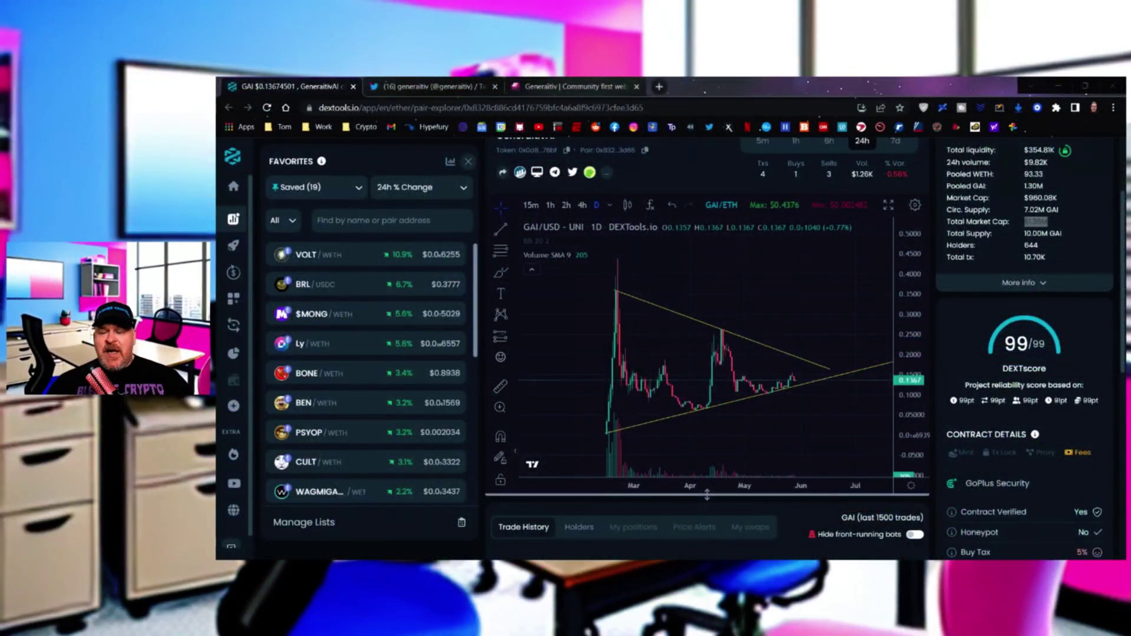
Step: Zoom and pan the GAI price chart toward June to inspect the converging trend lines
scroll(810, 386, "up", 2)
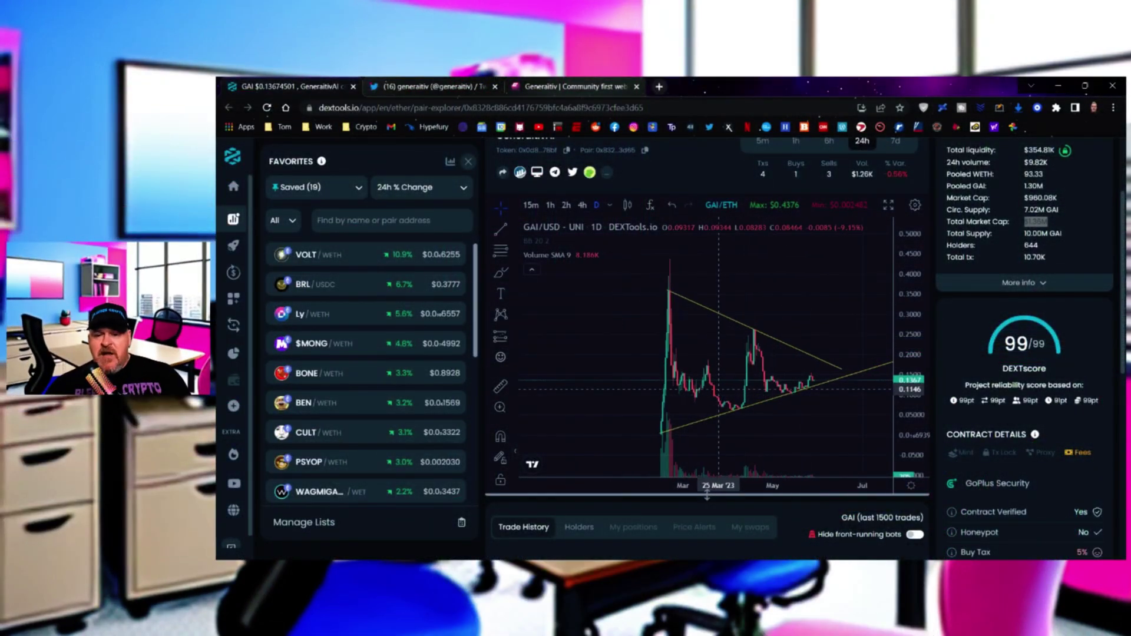
left_click_drag(810, 381, 791, 379)
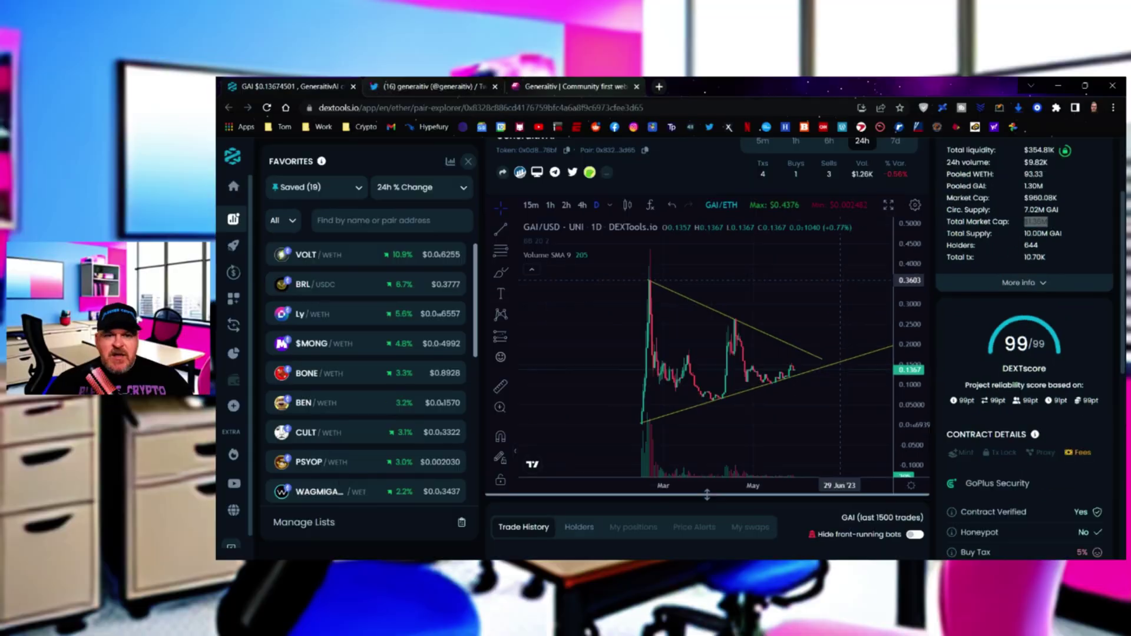
Step: Go to the generaitiv Twitter profile and scroll to its pinned Stage 2 Update tweet
left_click(436, 86)
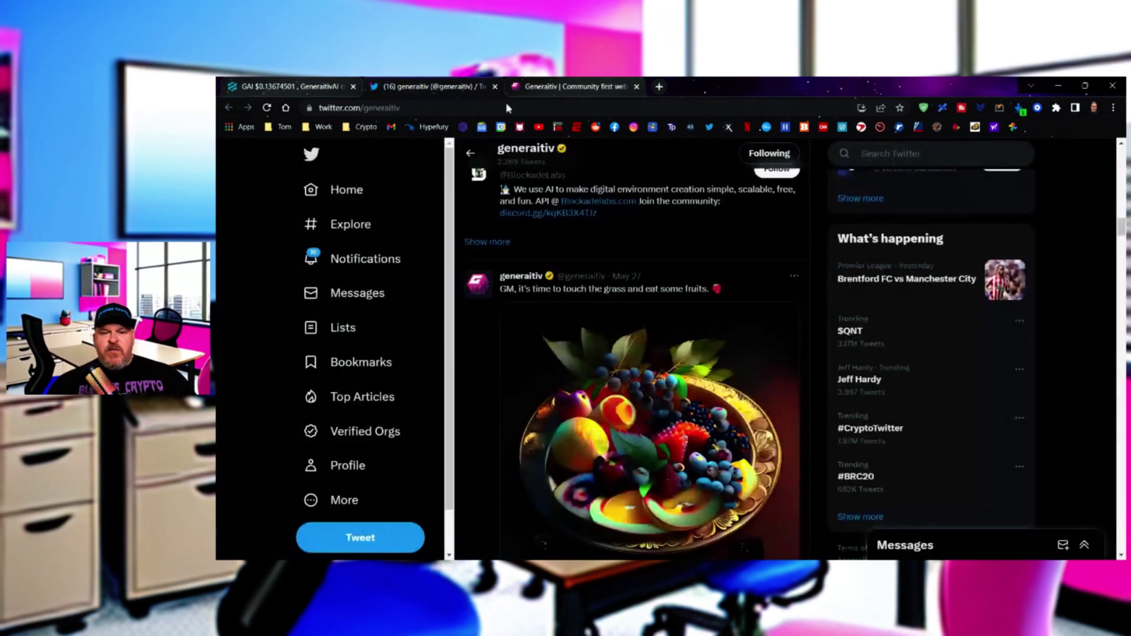
scroll(818, 284, "up", 12)
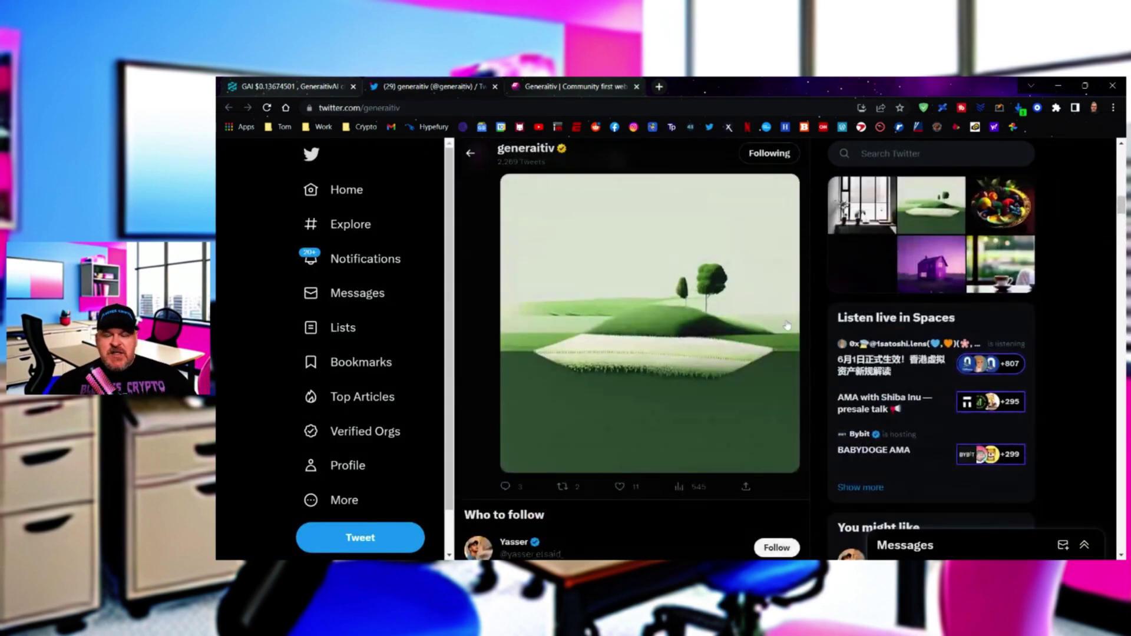
scroll(794, 324, "up", 15)
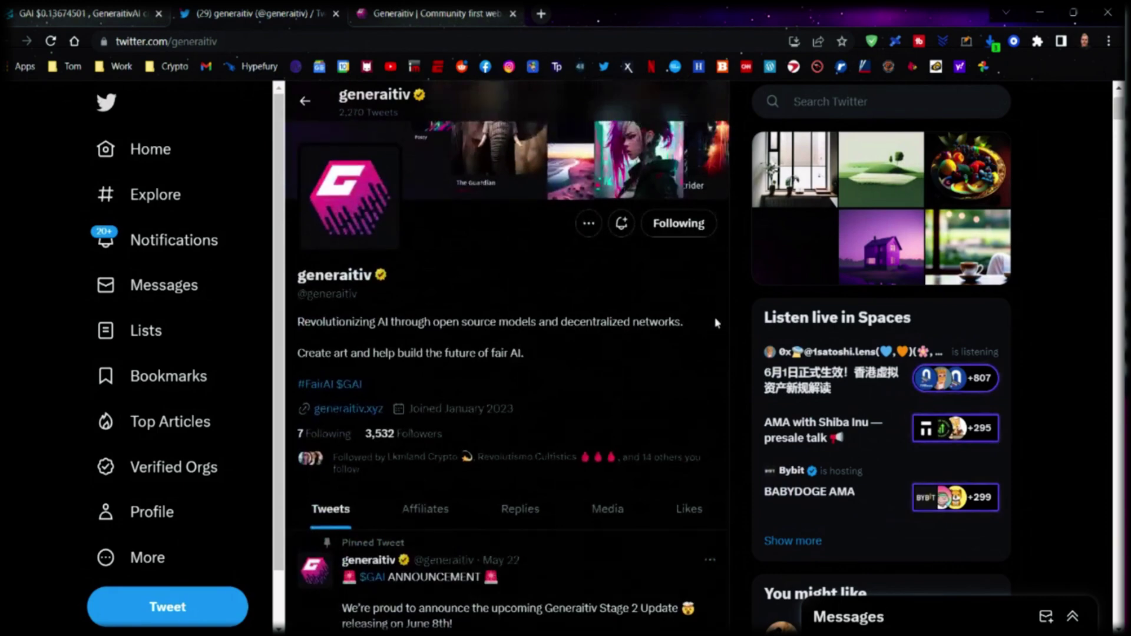
scroll(783, 339, "down", 3)
scroll(696, 346, "down", 3)
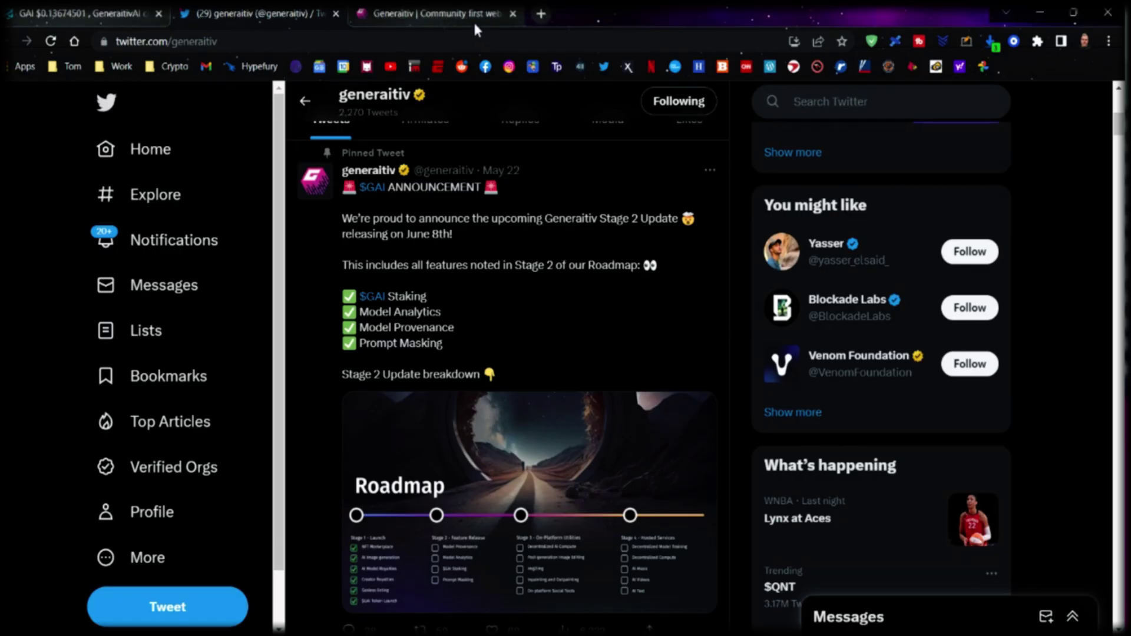
Step: Switch to the Generaitiv homepage and scroll down to the Recently Listed artworks
left_click(475, 23)
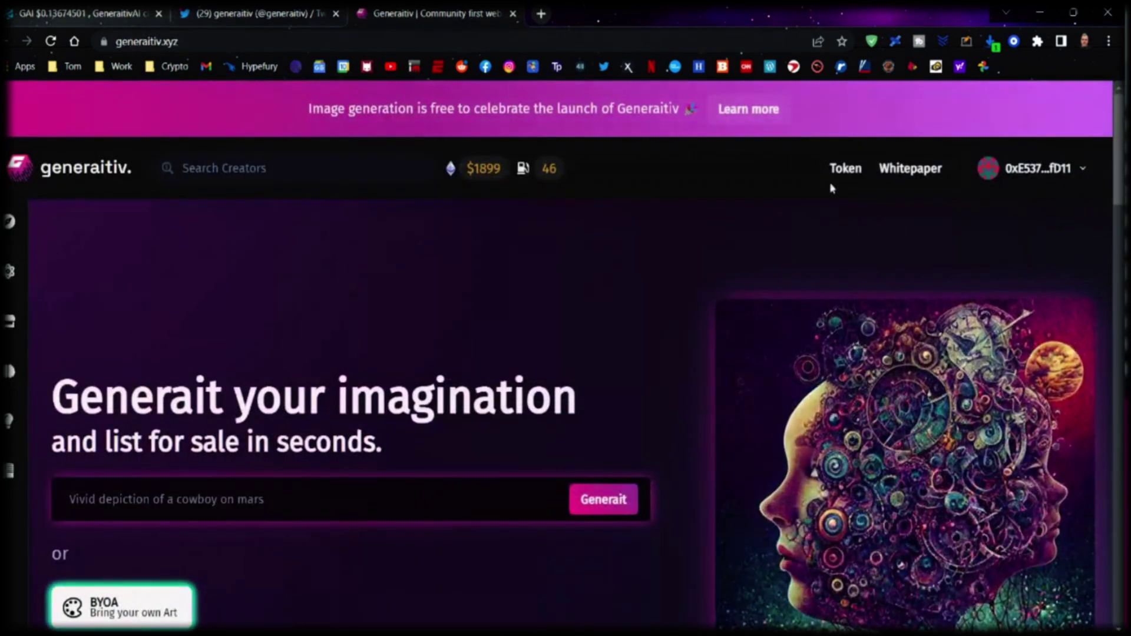
scroll(832, 188, "down", 6)
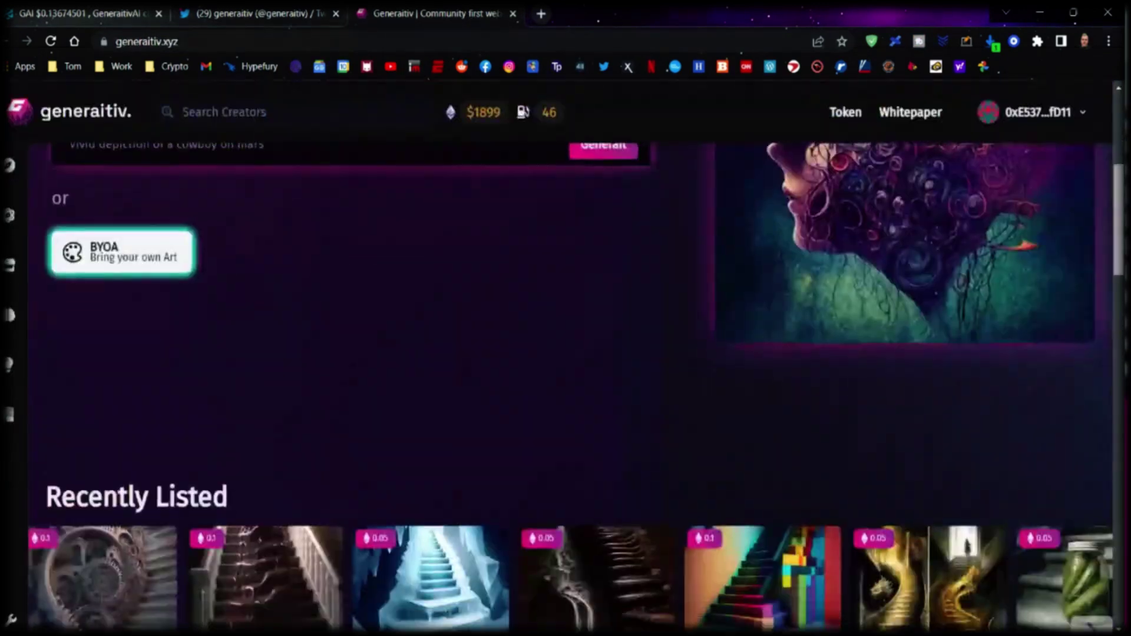
scroll(575, 384, "down", 2)
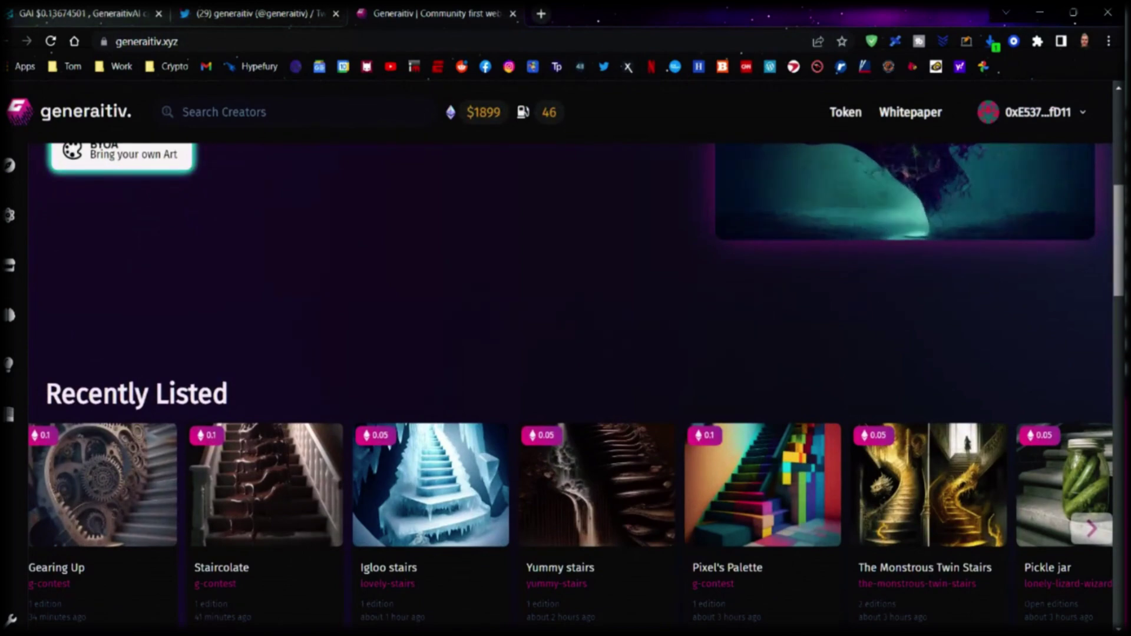
scroll(577, 382, "down", 1)
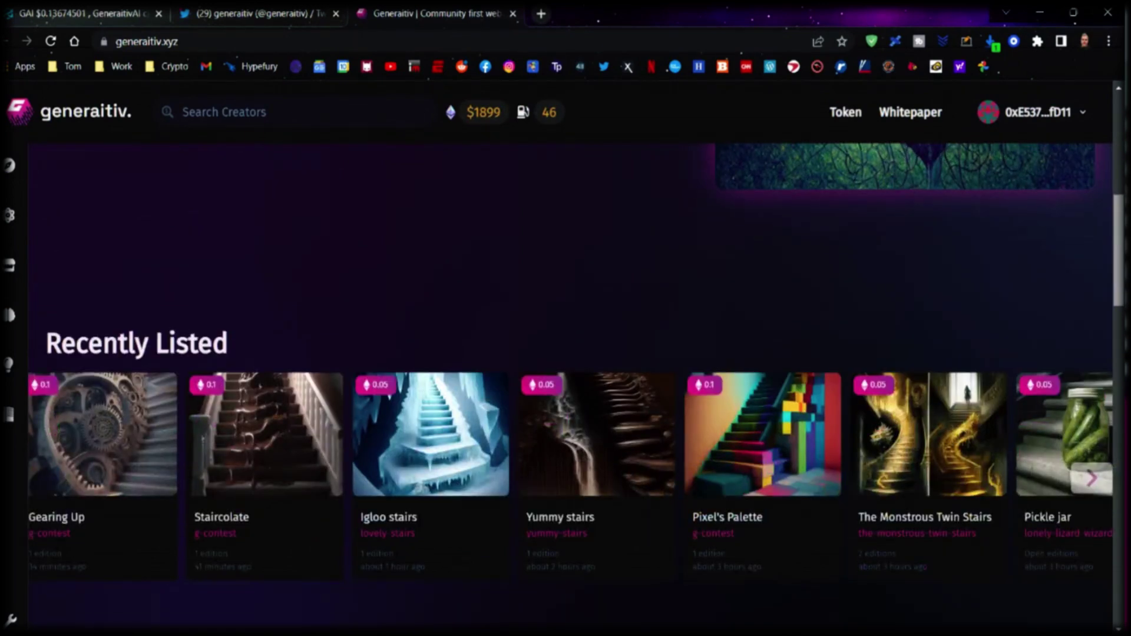
scroll(576, 382, "down", 2)
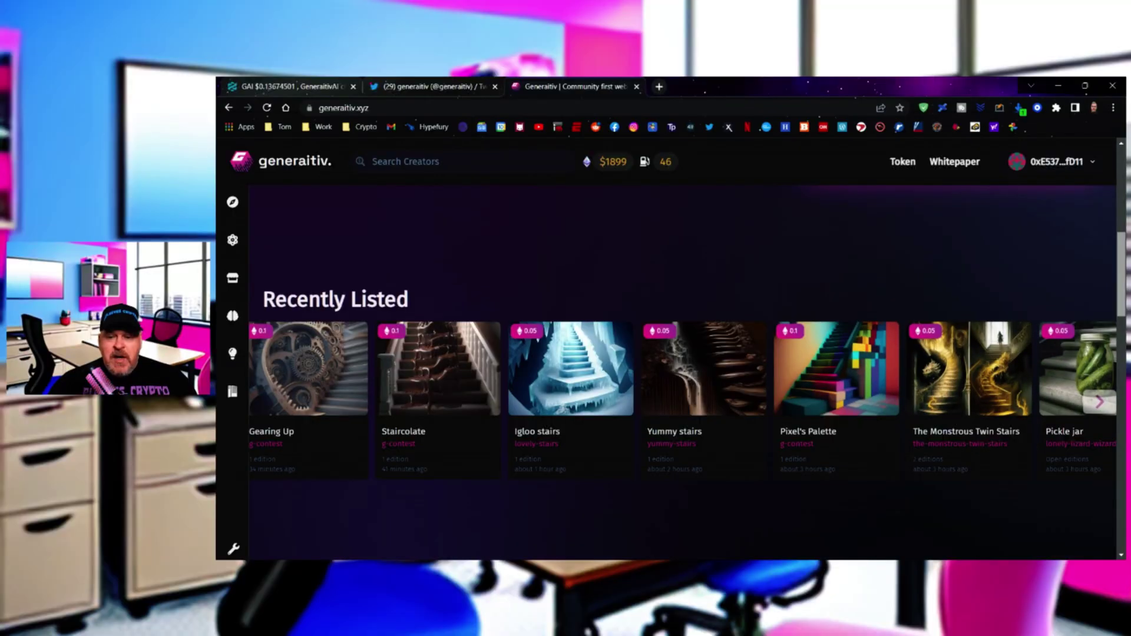
scroll(1064, 375, "down", 1)
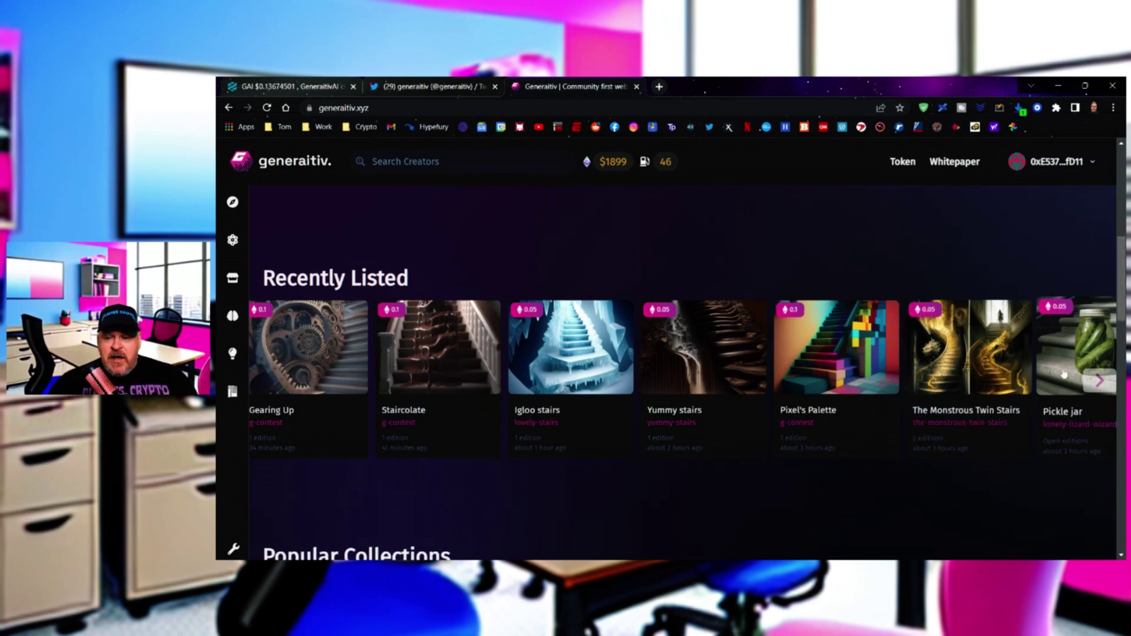
Step: Page through the Recently Listed carousel past Stairs of the USA, then return to the top
left_click(1097, 382)
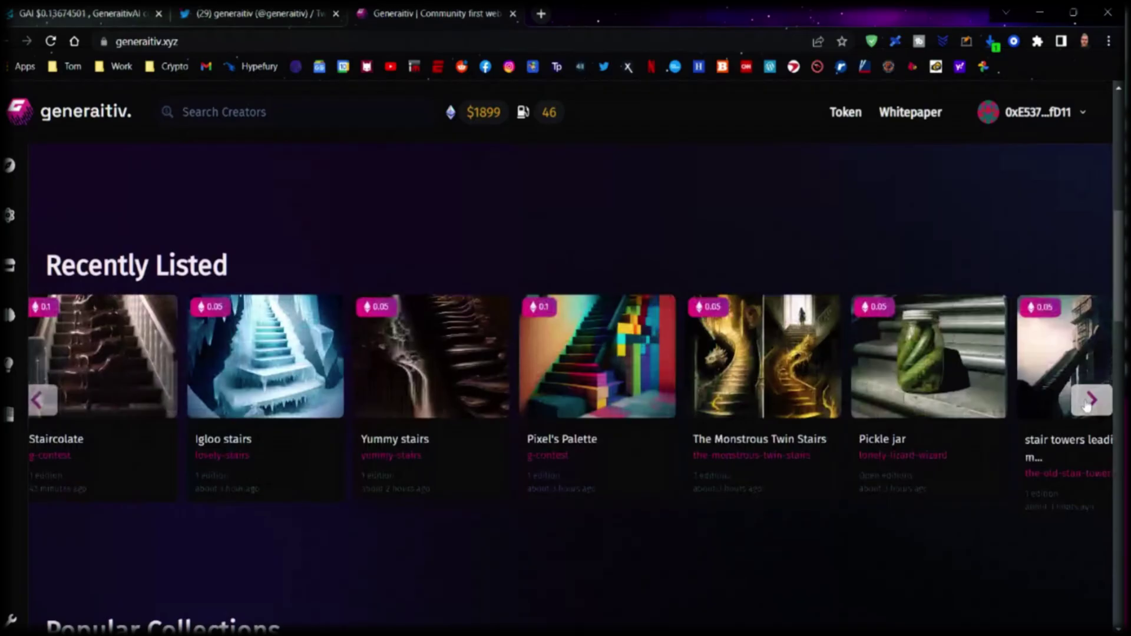
left_click(1098, 382)
left_click(1090, 400)
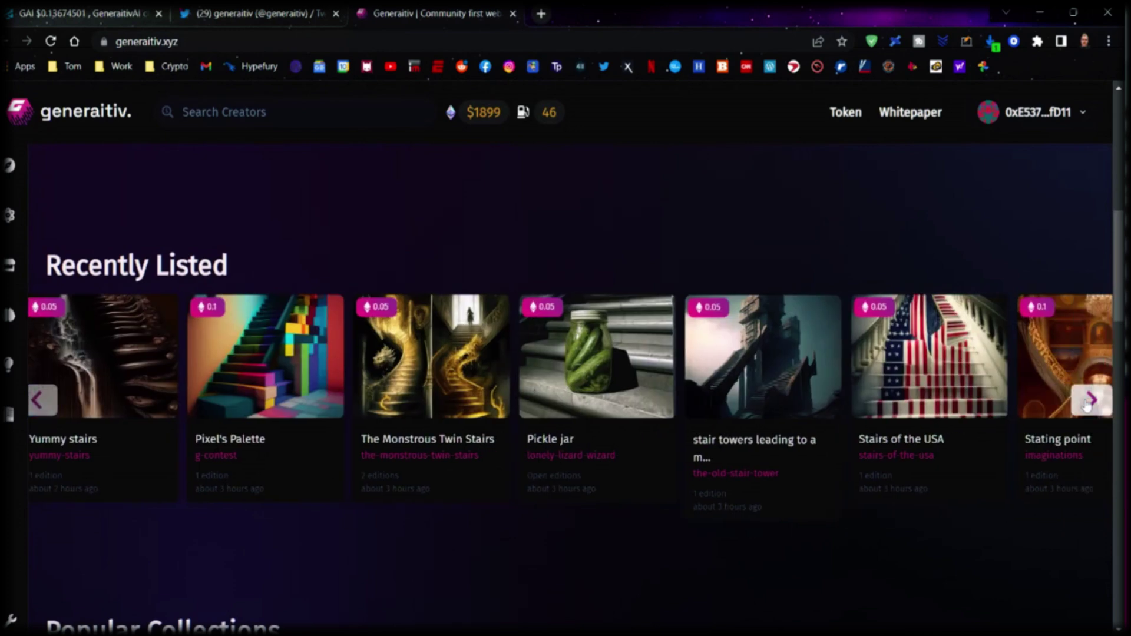
left_click(1090, 400)
left_click(1090, 400)
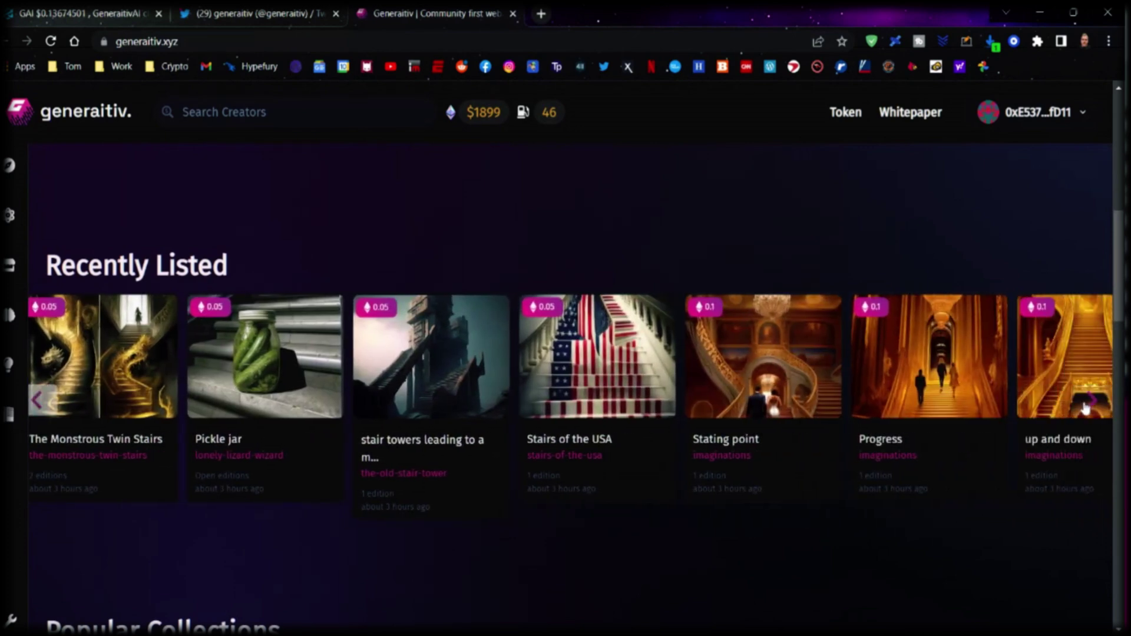
left_click(1089, 402)
left_click(1089, 402)
left_click(1089, 402)
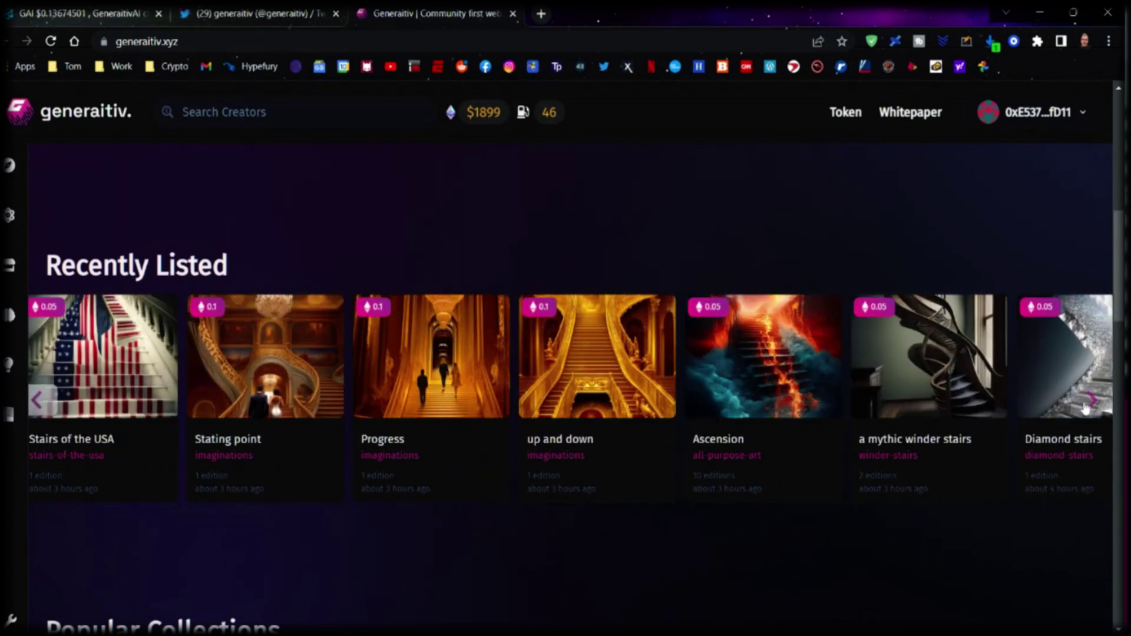
left_click(1090, 400)
left_click(1091, 400)
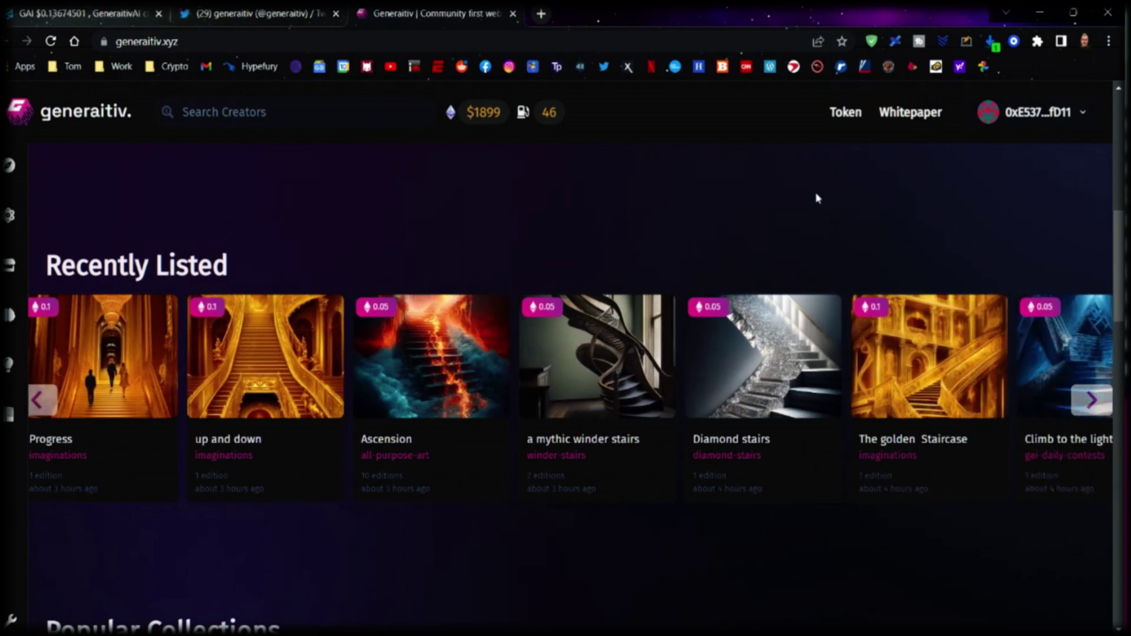
scroll(748, 300, "up", 2)
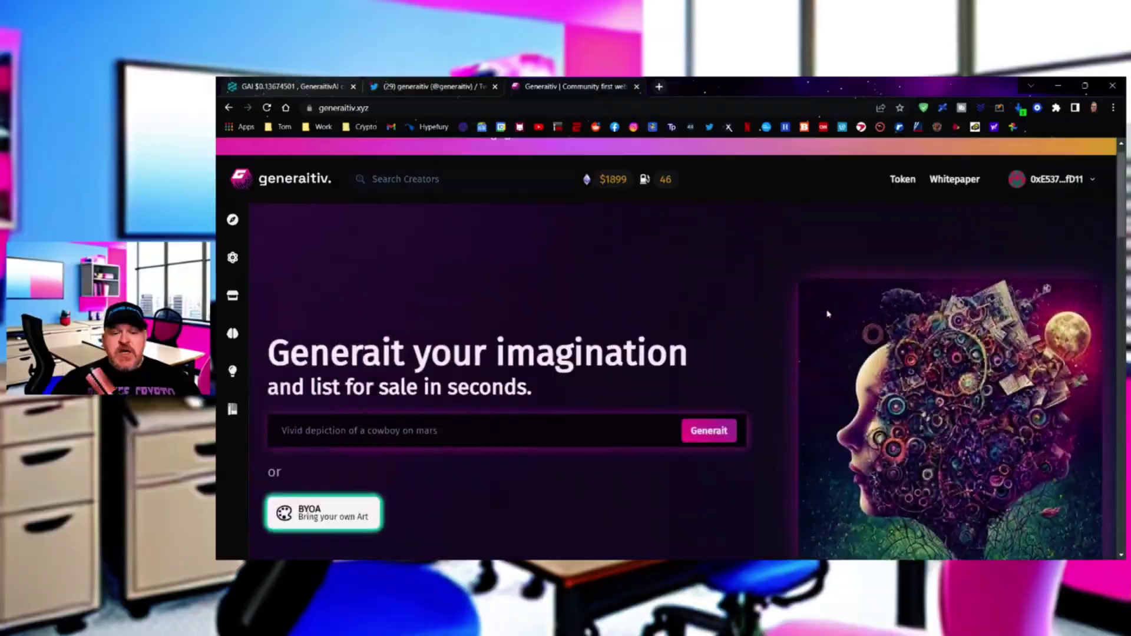
Step: Paste the prompt 'a basket of fruit' and generate it with Kandinsky-2.1
type("a basket of fruit")
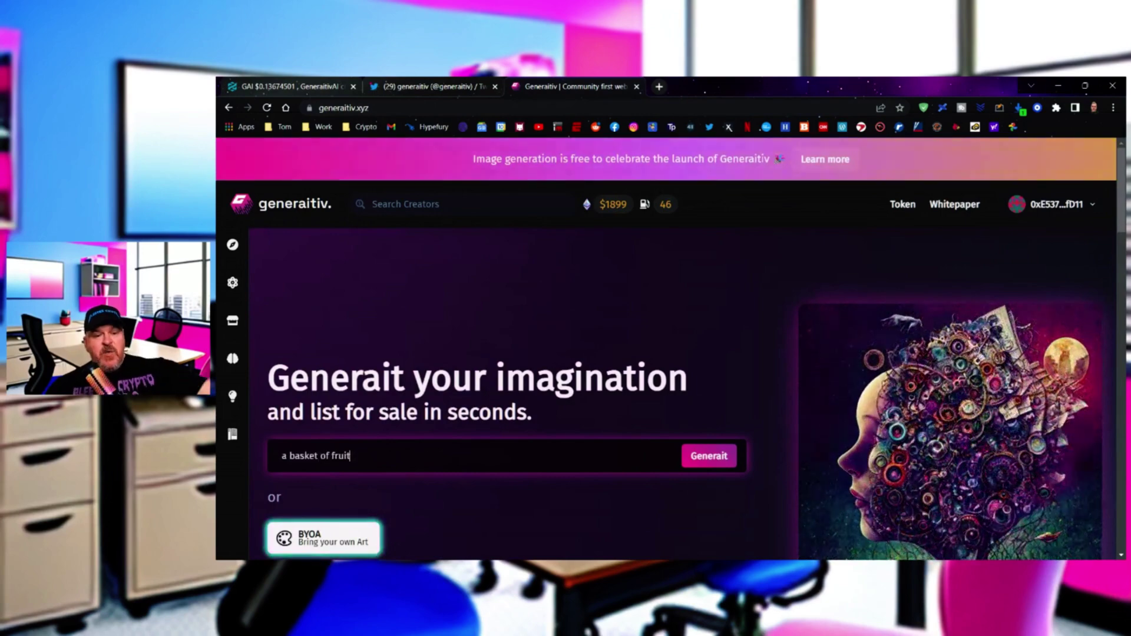
left_click(717, 450)
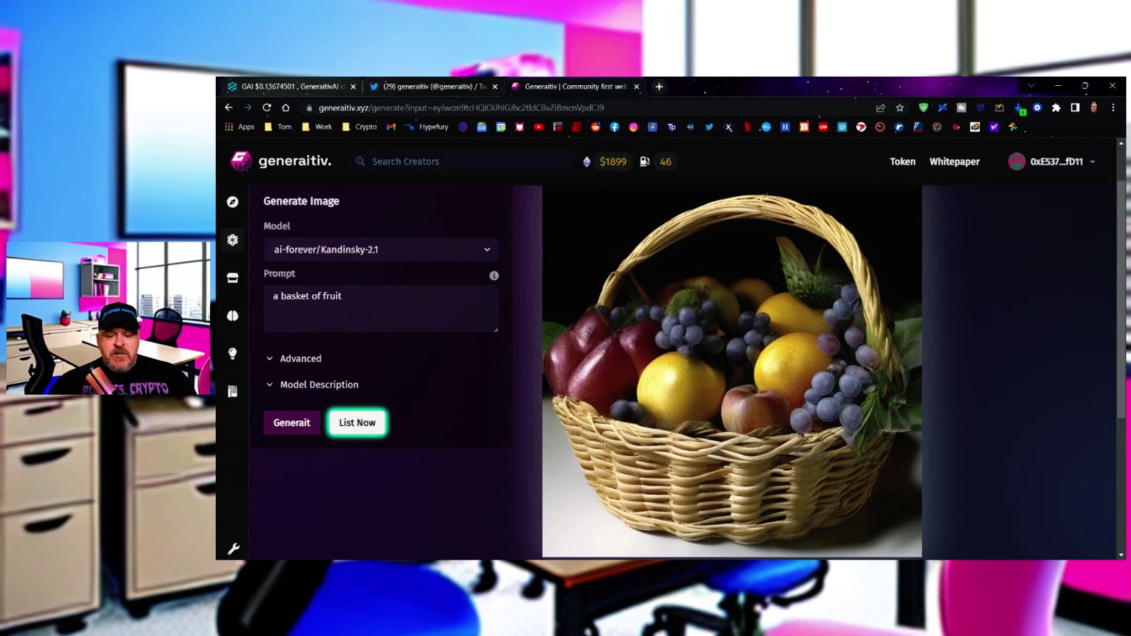
Step: Extend the prompt to 'a basket of fruit, south park style' and regenerate the image
type(", south park style")
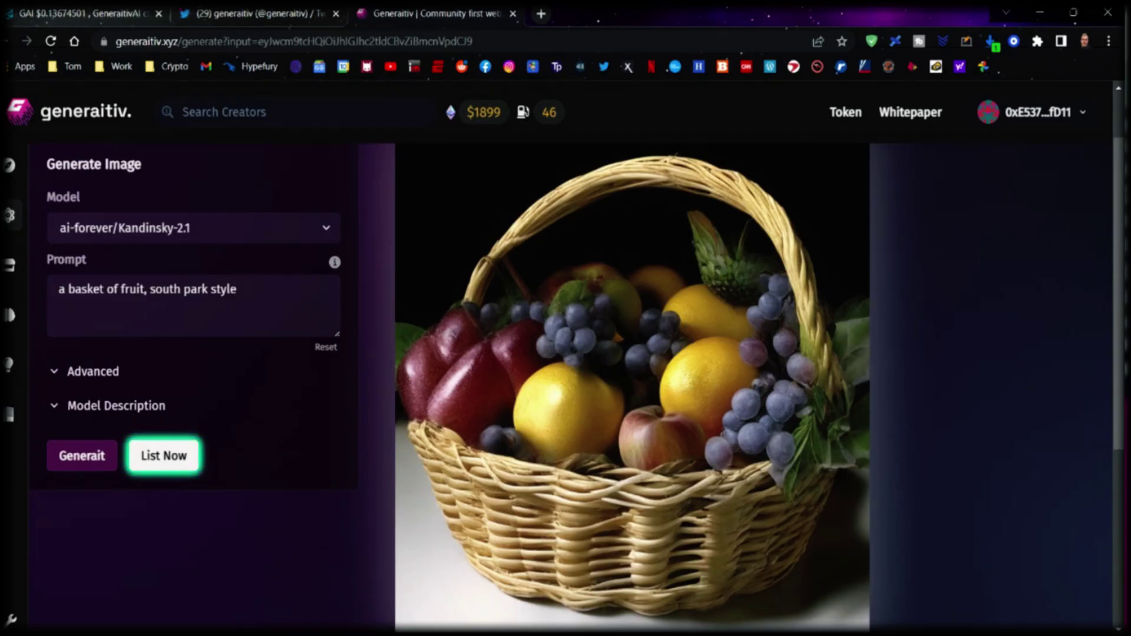
left_click(73, 461)
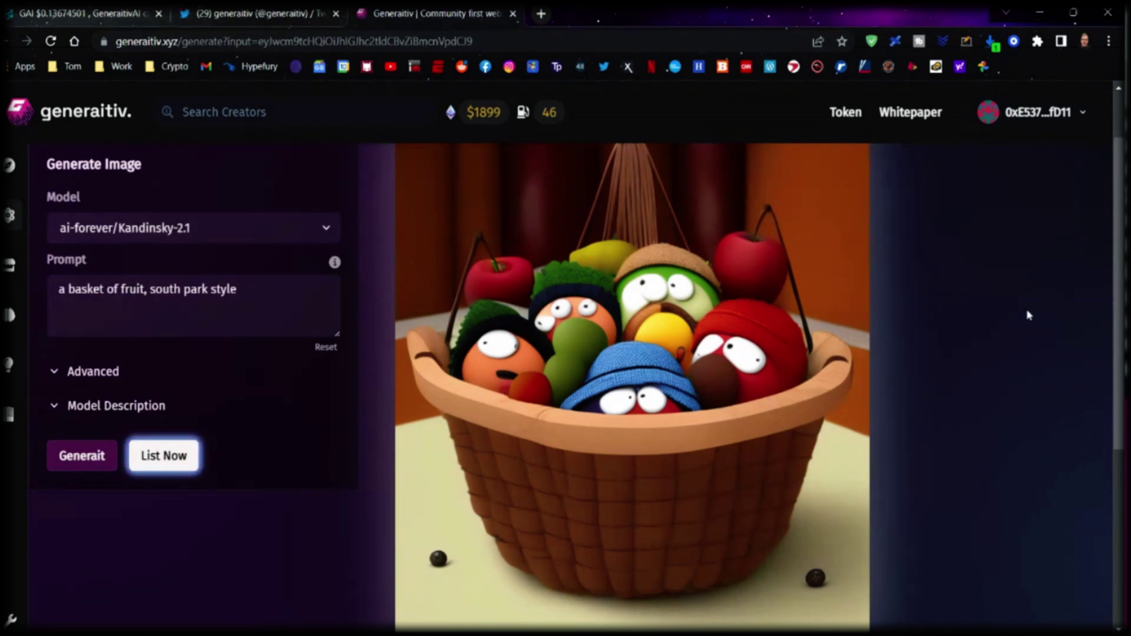
scroll(1110, 278, "down", 1)
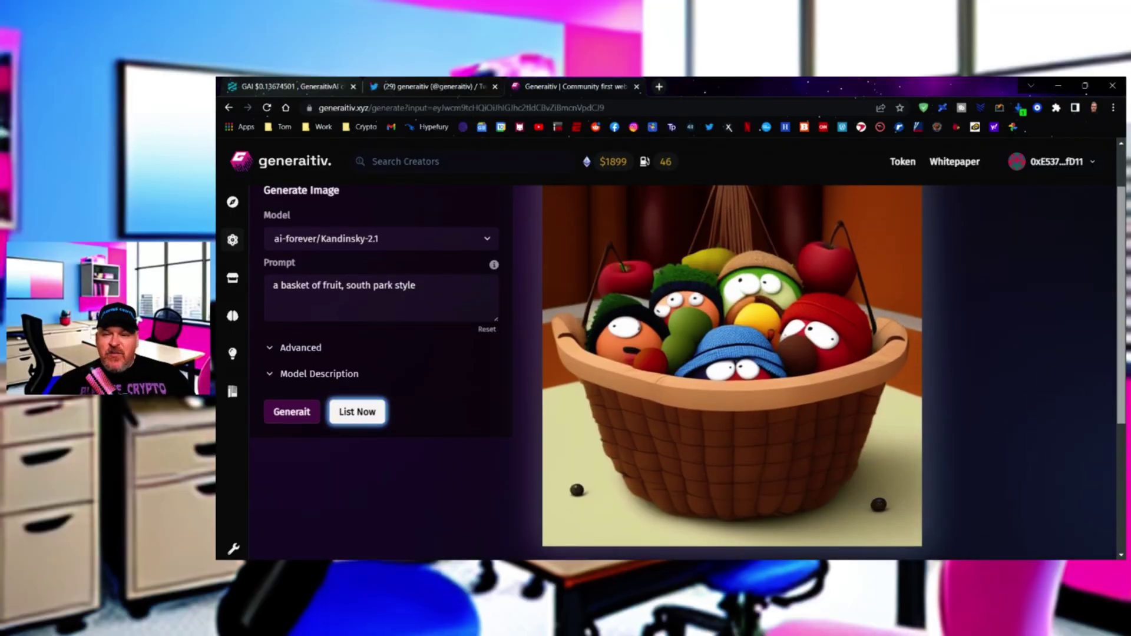
Step: Bring the Advanced settings into view, showing 50 inference steps and guidance scale 4
scroll(672, 371, "up", 1)
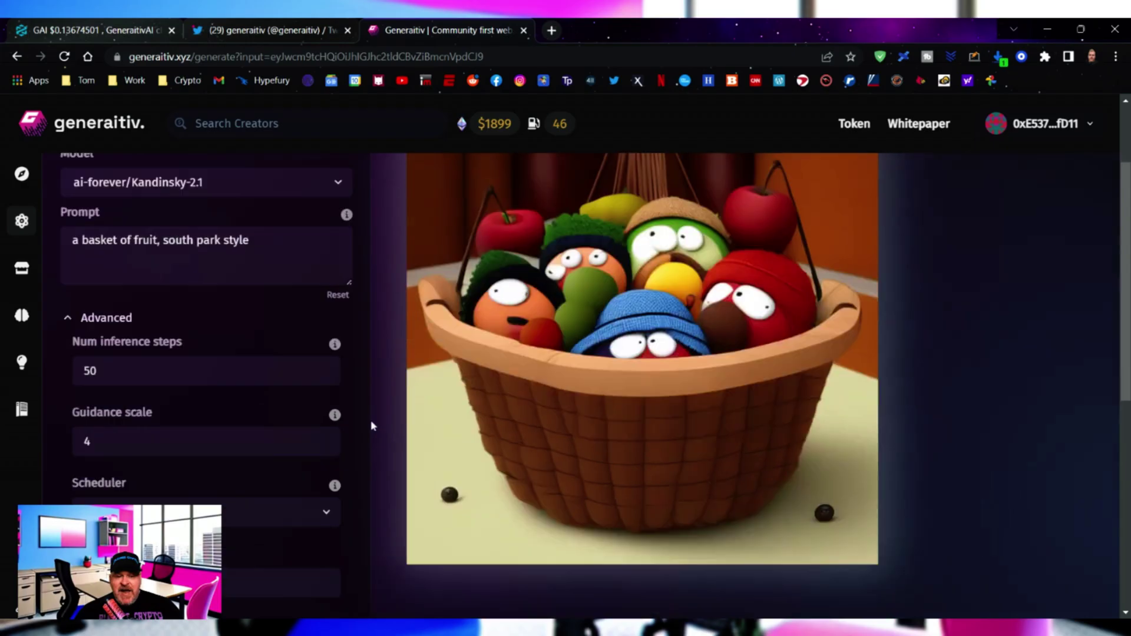
Step: Choose cjwbw/dreamshaper from the Model dropdown list
scroll(148, 440, "down", 2)
scroll(348, 429, "down", 1)
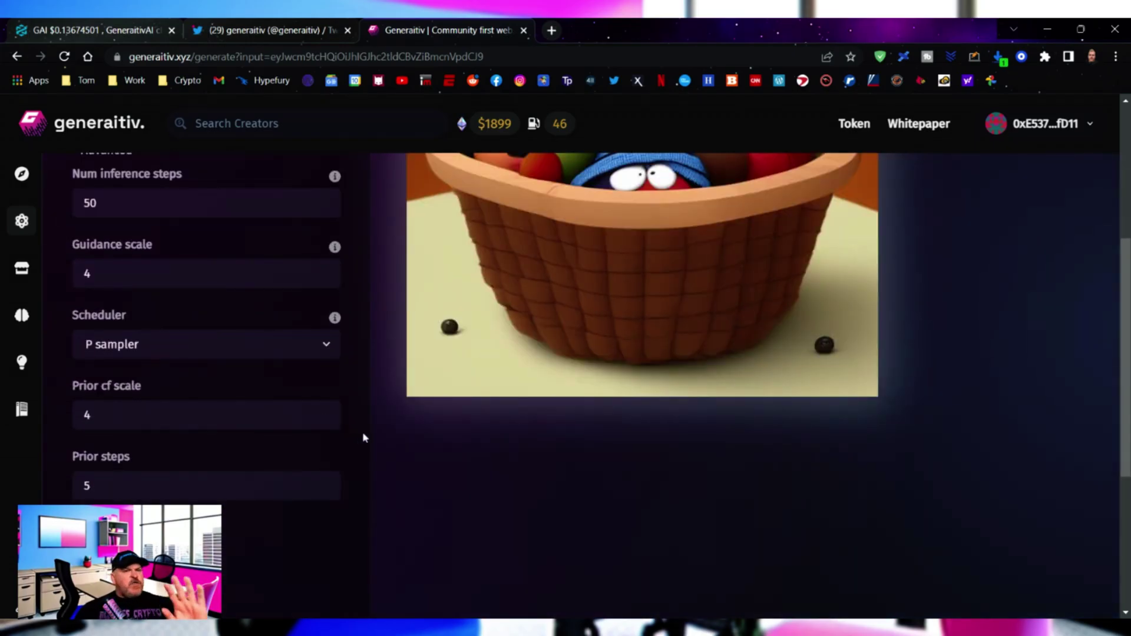
scroll(381, 403, "up", 5)
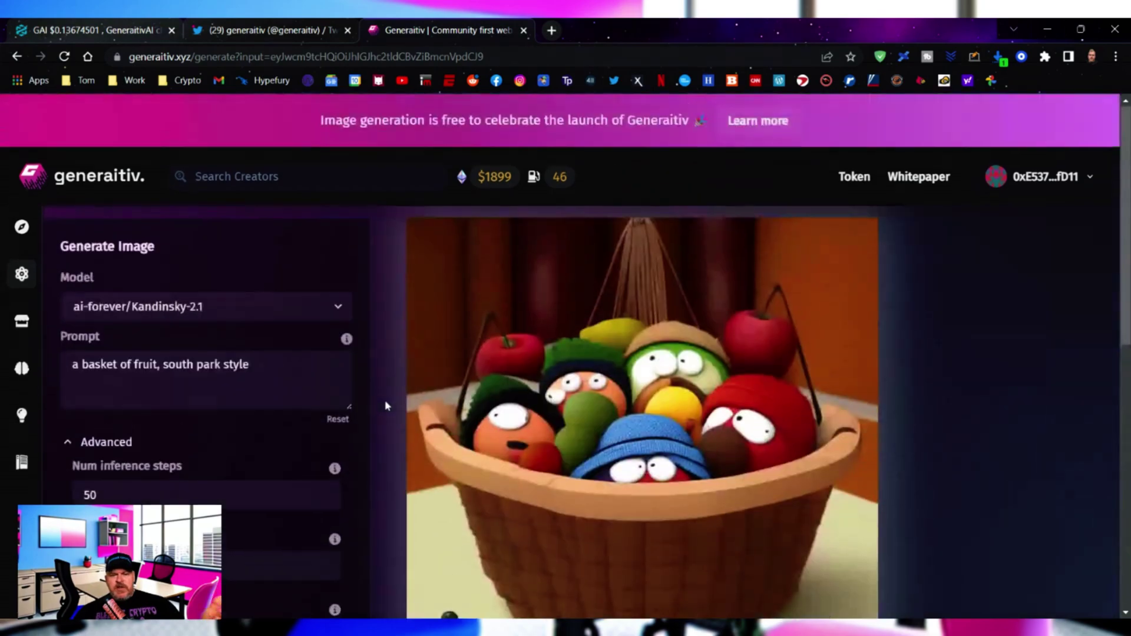
left_click(330, 307)
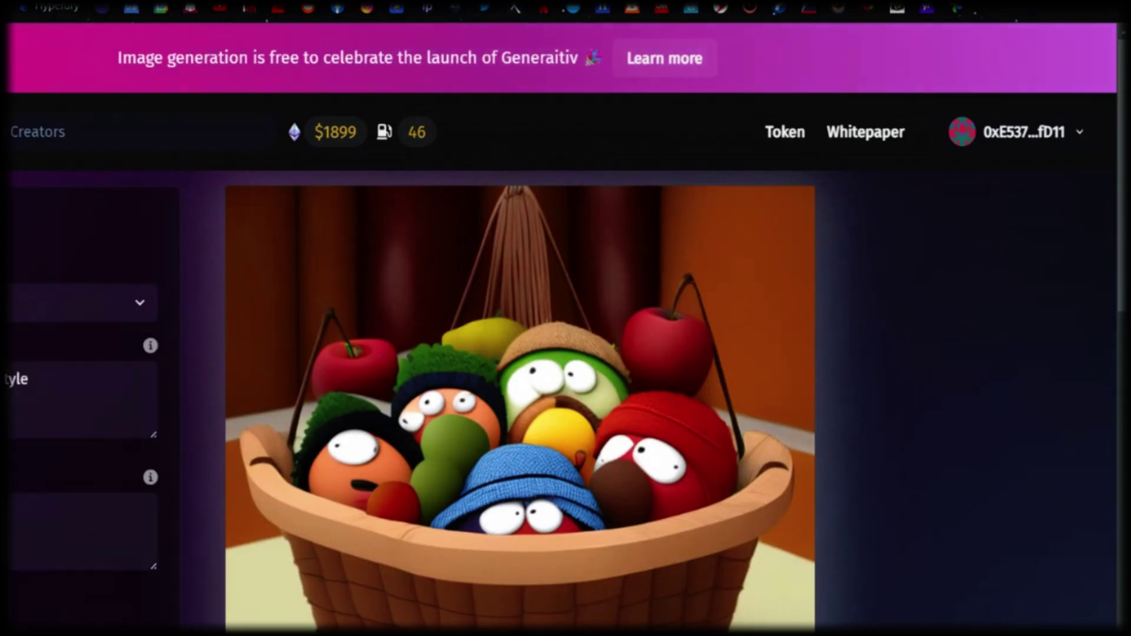
left_click(43, 308)
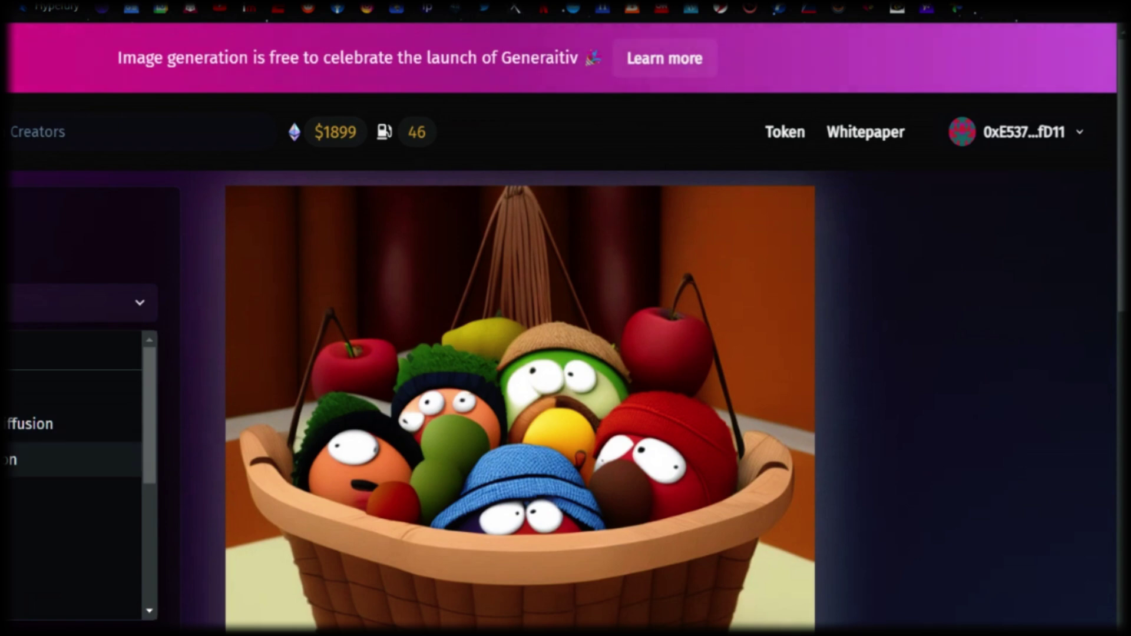
scroll(76, 471, "down", 2)
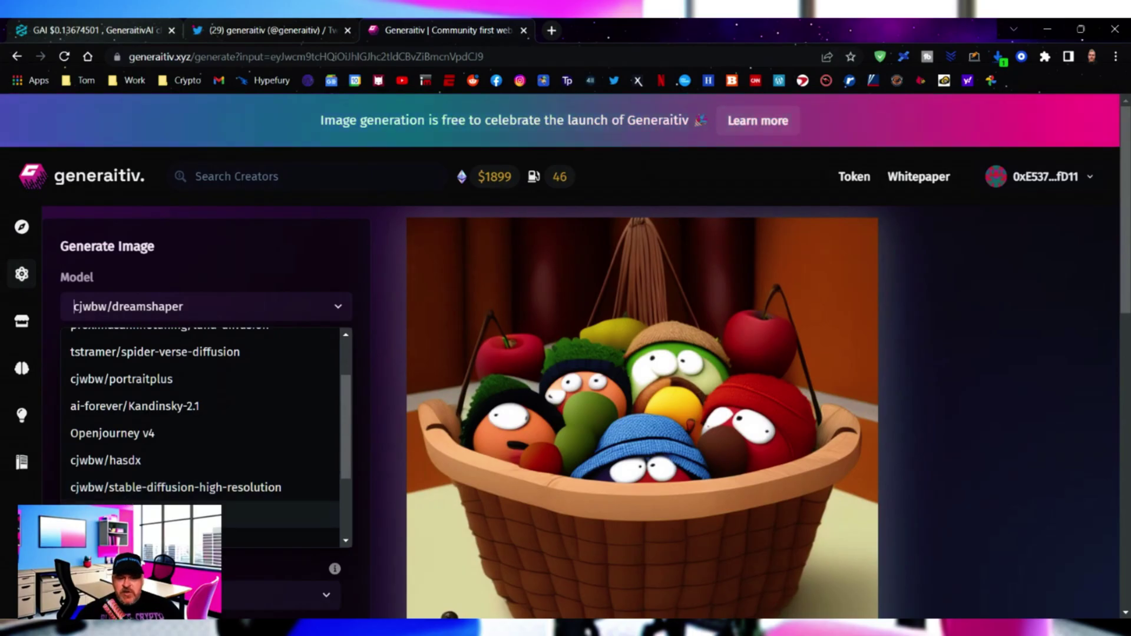
scroll(200, 436, "down", 3)
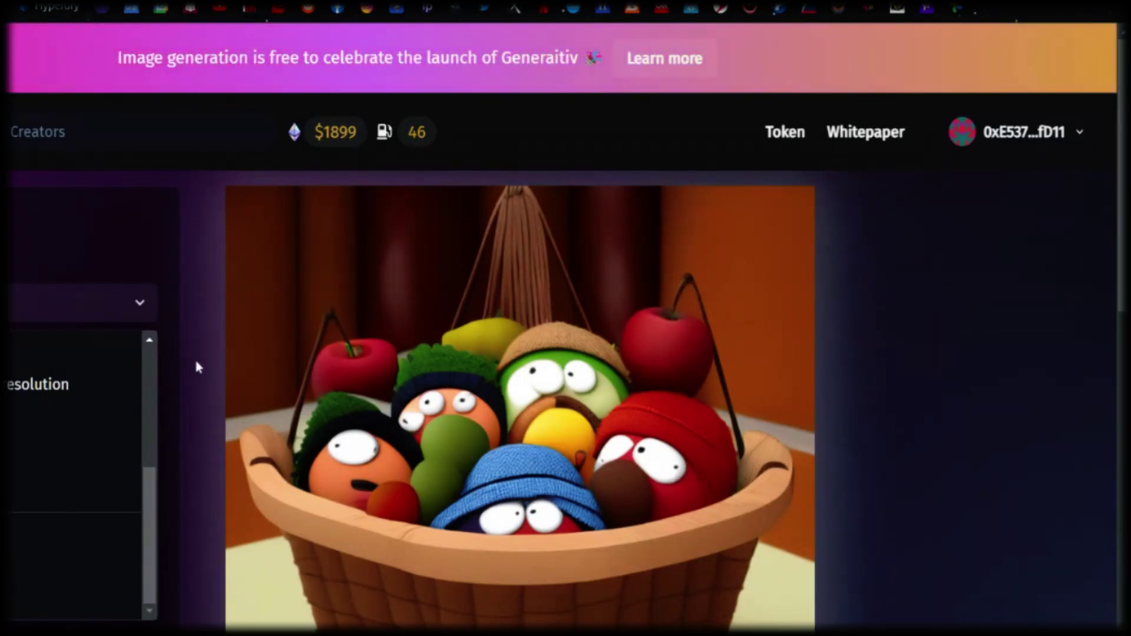
left_click(209, 424)
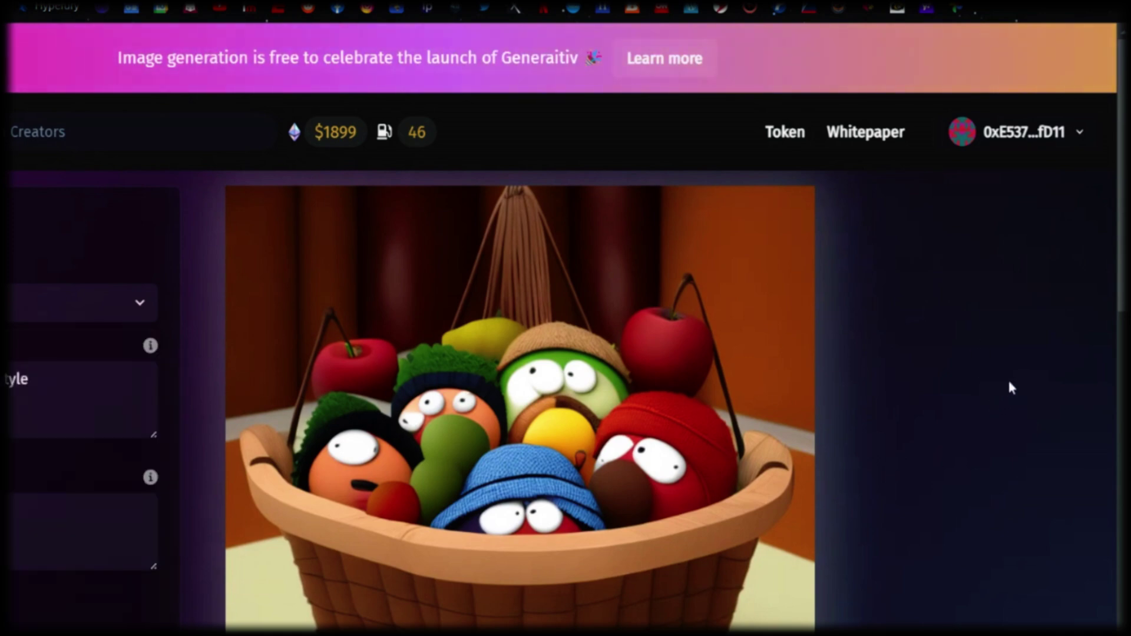